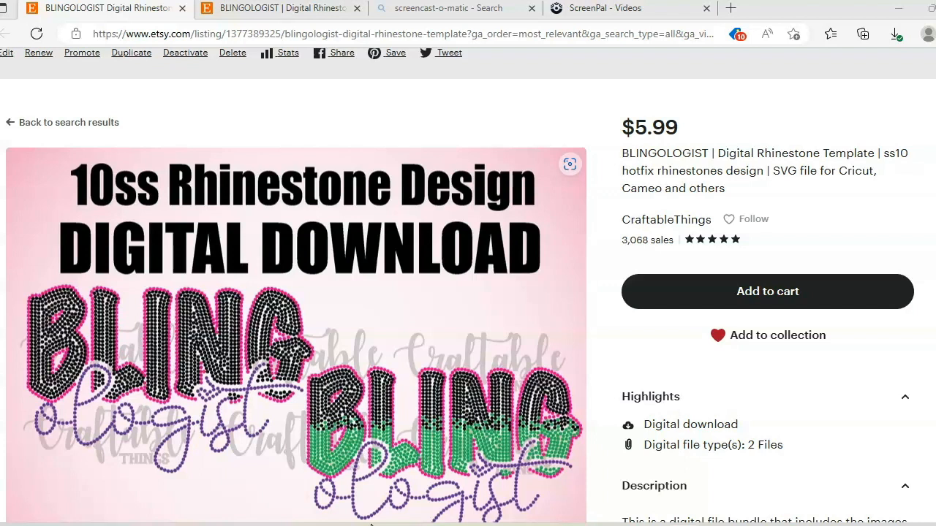
Step: Download Blingologist1Ombre-ss10-11.799Wx7.732H.svg from the digital files of the BLINGOLOGIST listing in the Etsy Shop Manager
mouse_move(371, 524)
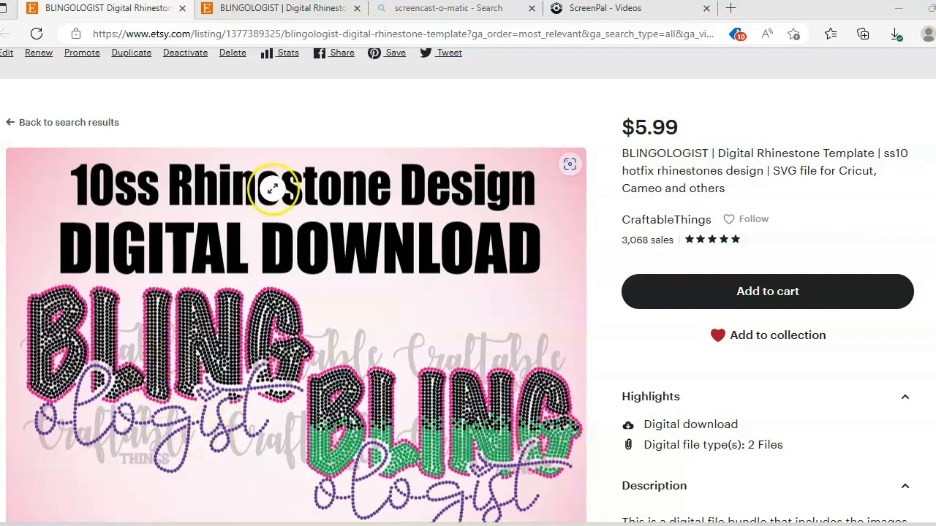
scroll(266, 236, up, 2)
scroll(265, 239, down, 3)
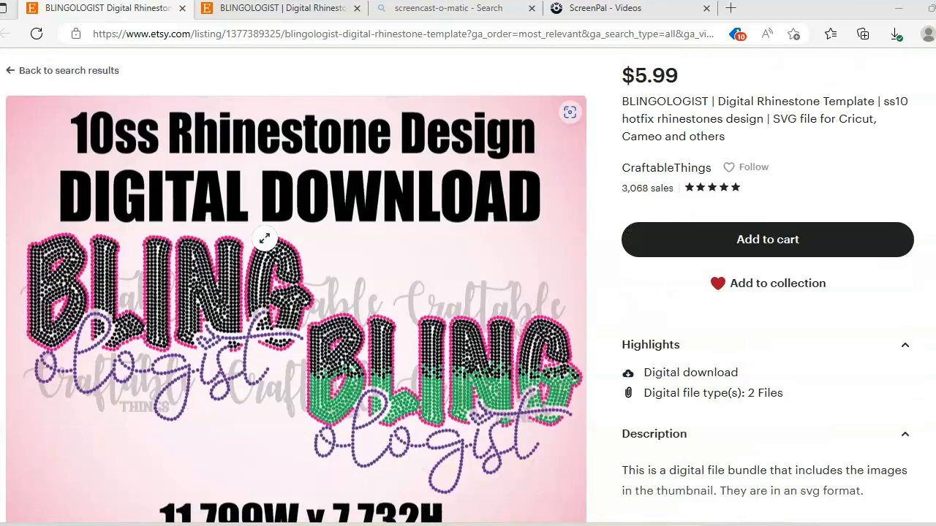
scroll(265, 239, down, 2)
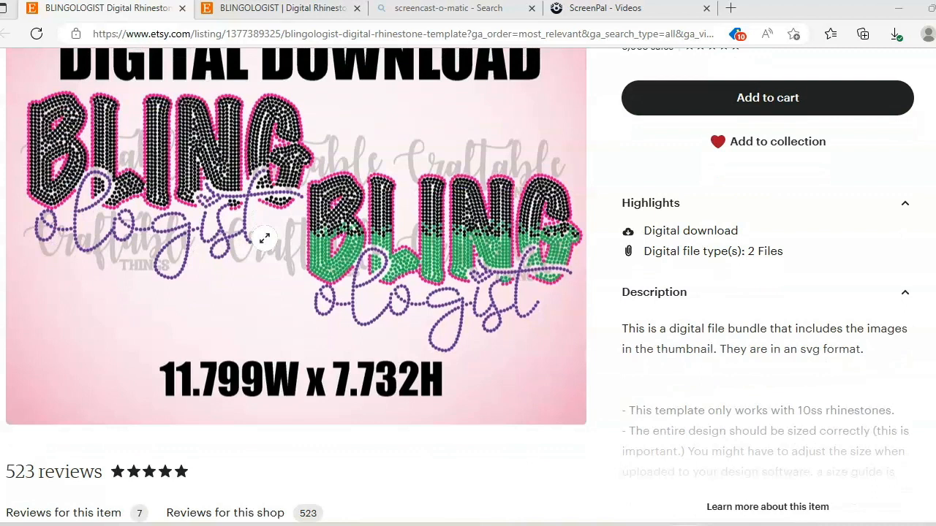
click(295, 11)
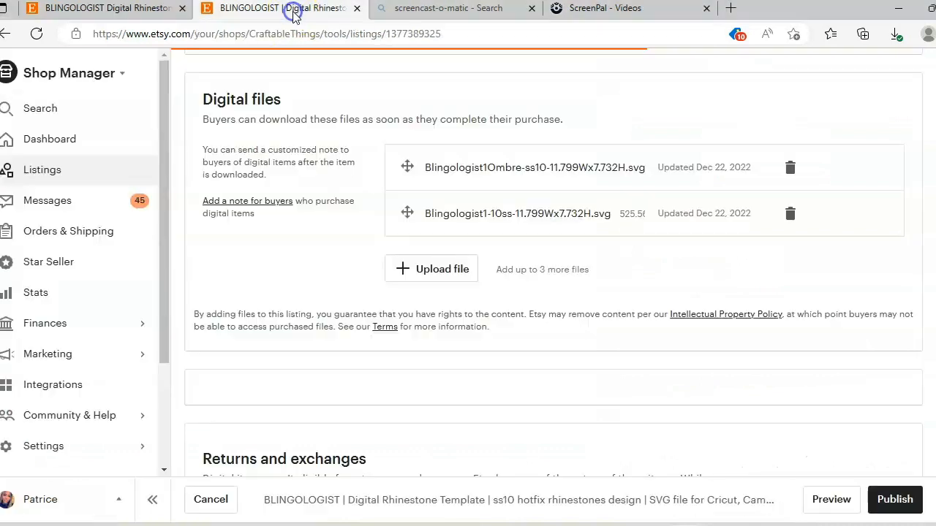
click(568, 169)
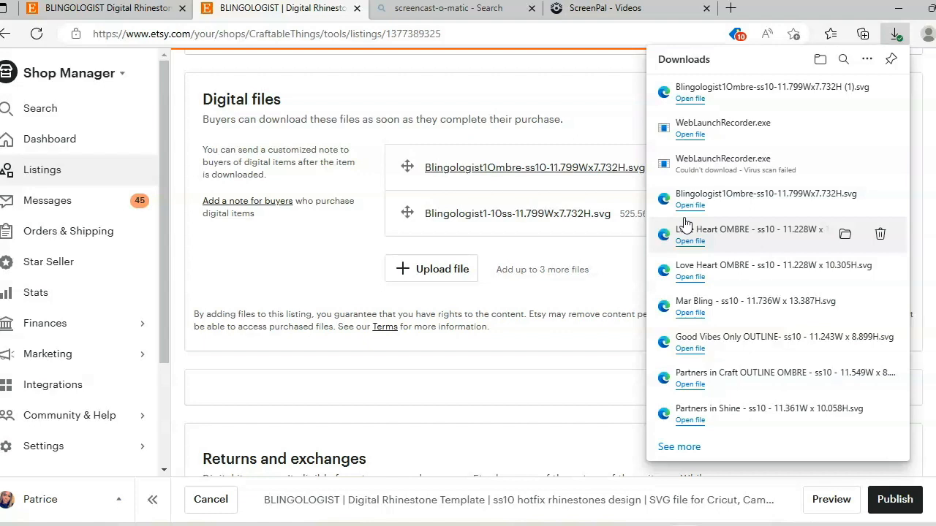
Step: Open the newly downloaded Blingologist ombre SVG in the browser and look over the rhinestone design
click(690, 99)
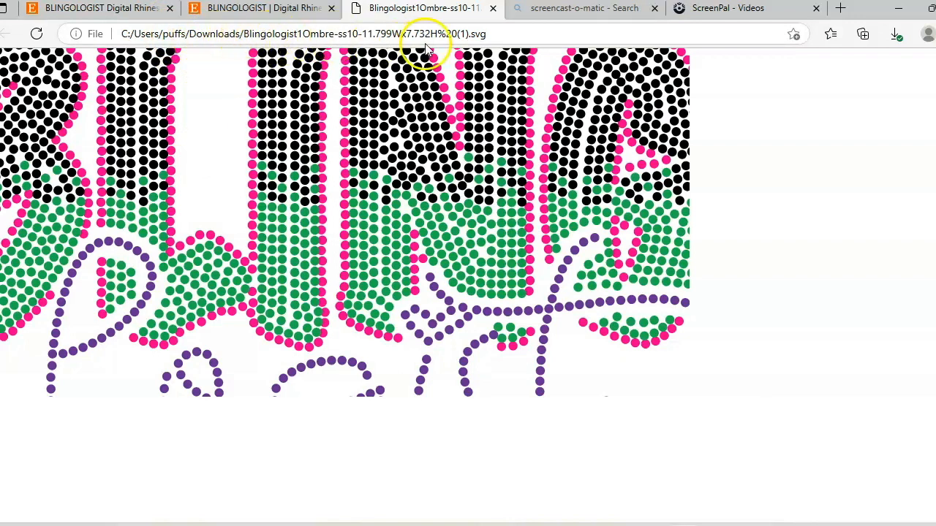
scroll(585, 229, up, 1)
scroll(588, 219, down, 1)
scroll(588, 219, down, 2)
scroll(587, 219, up, 2)
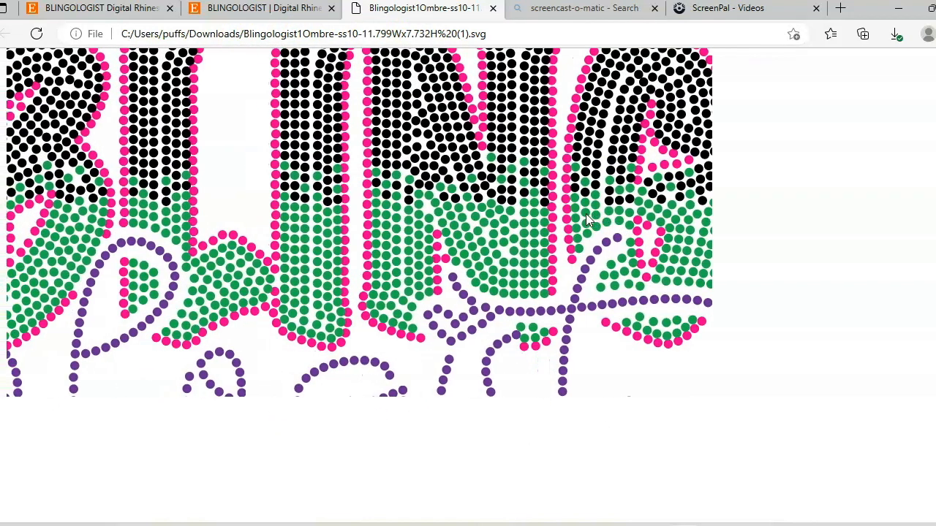
scroll(586, 214, right, 1)
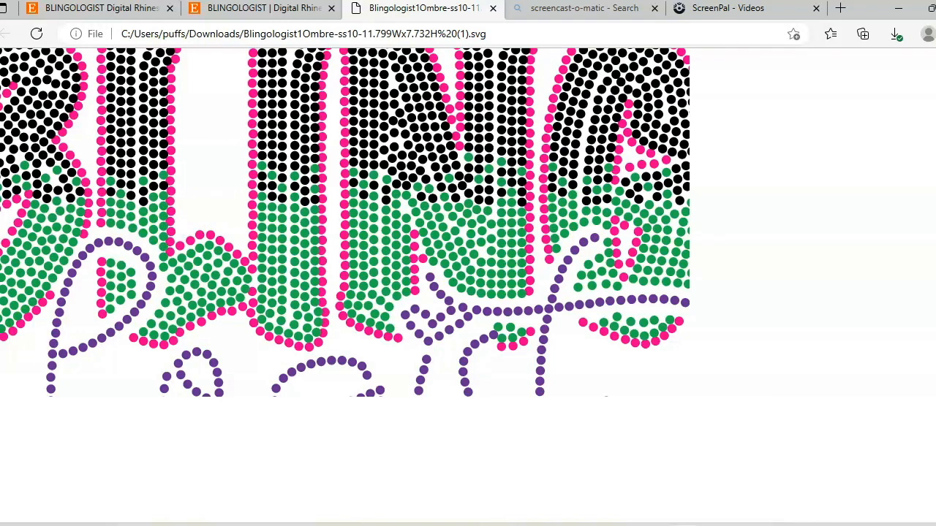
Step: Switch to File Explorer and locate the downloaded Blingologist ombre SVG in the Downloads folder
mouse_move(361, 525)
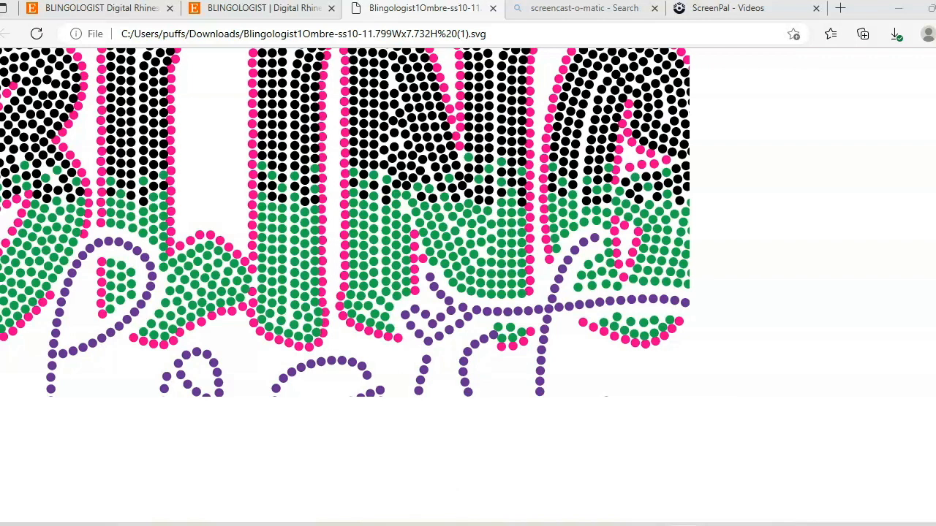
key(super+e)
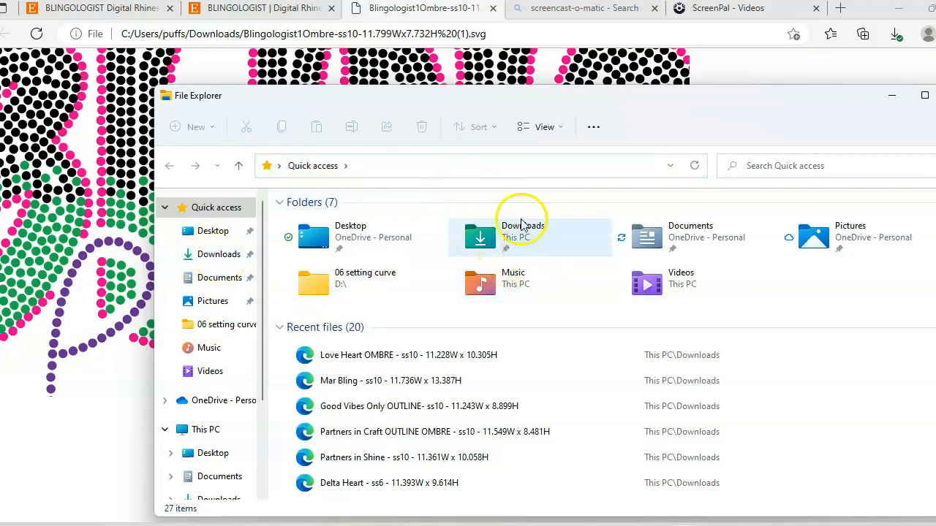
click(212, 261)
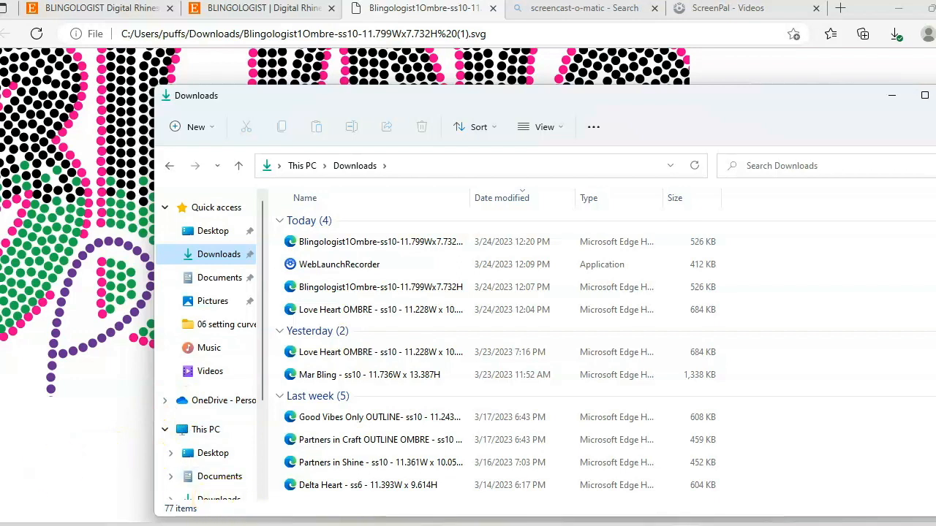
click(252, 525)
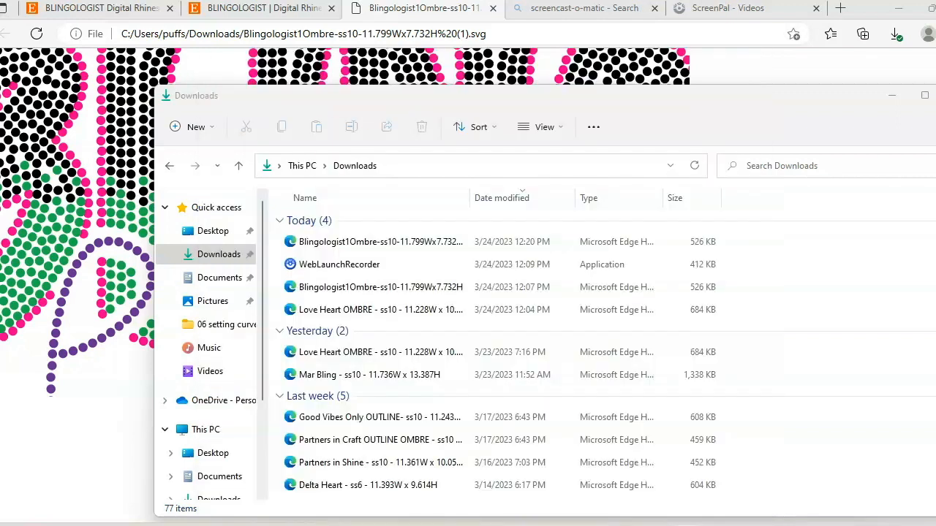
click(760, 228)
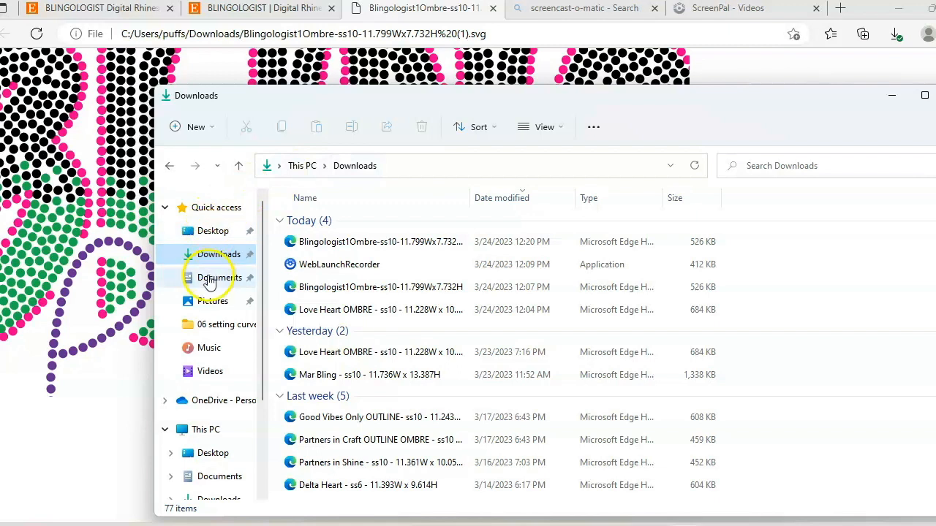
click(211, 238)
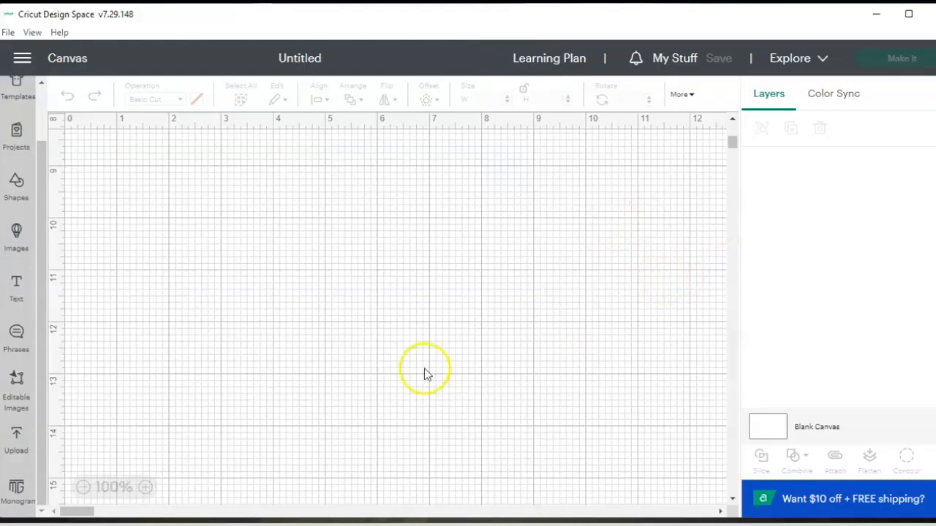
Step: In Cricut Design Space, upload the image Blingologist1Ombre-ss10-11.799Wx7.732H (1) from the Downloads folder, keeping its suggested name
click(14, 453)
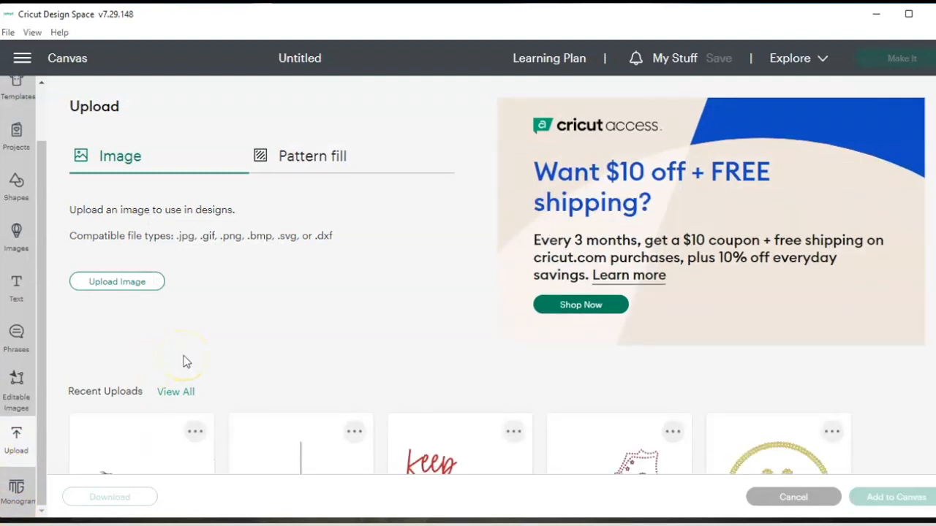
scroll(161, 336, down, 2)
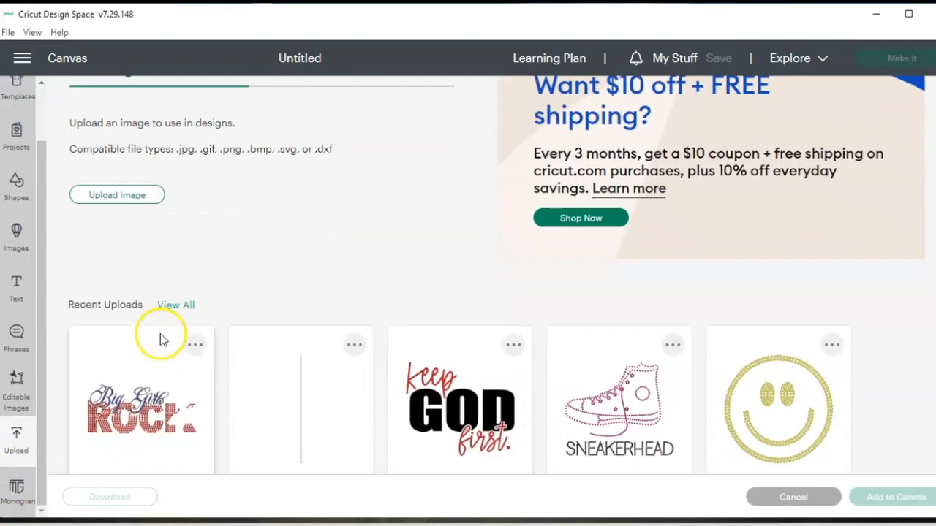
click(111, 199)
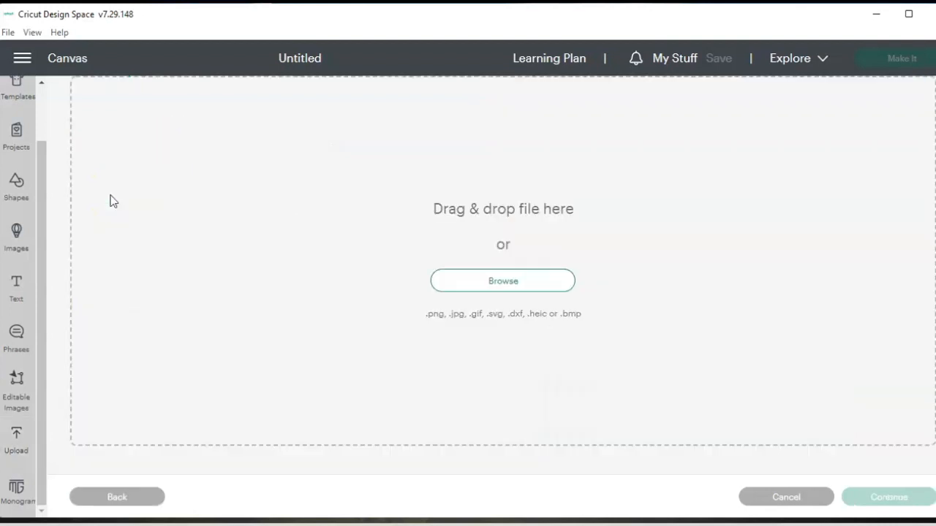
click(512, 283)
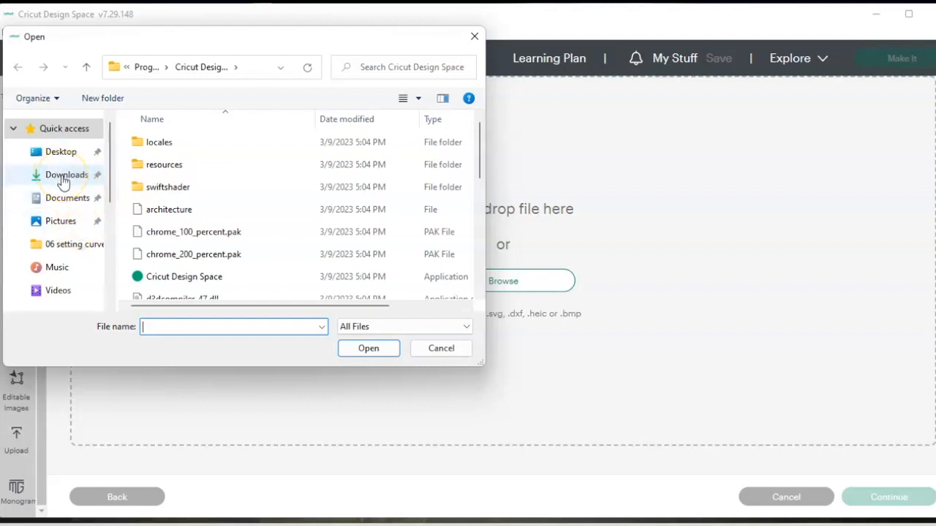
click(64, 179)
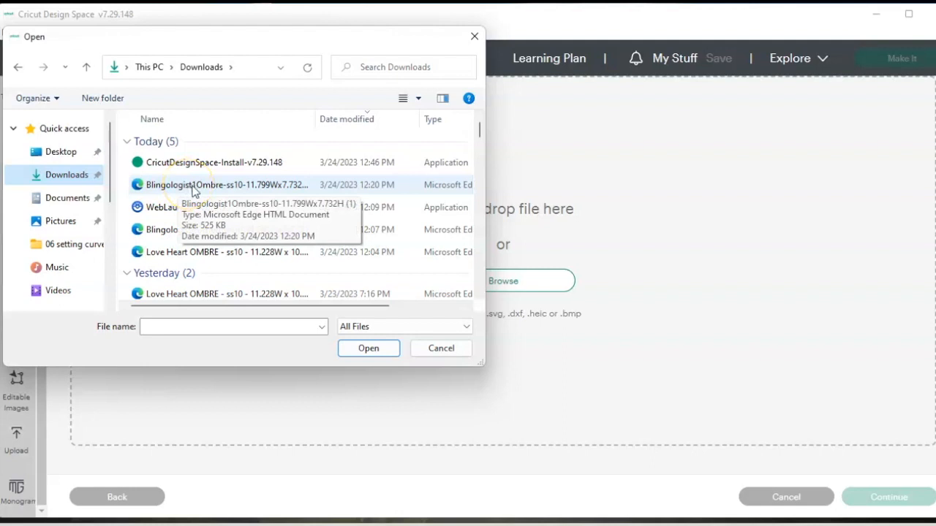
click(194, 188)
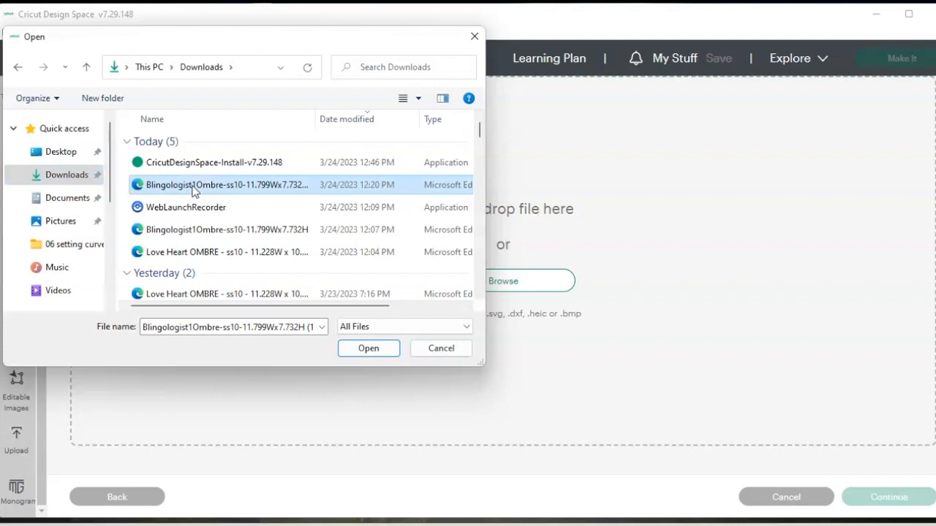
click(358, 350)
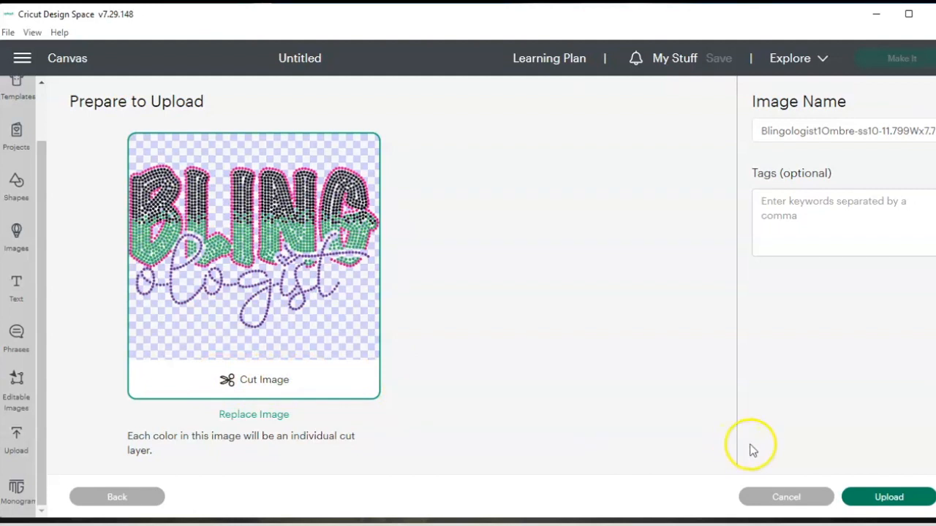
click(895, 499)
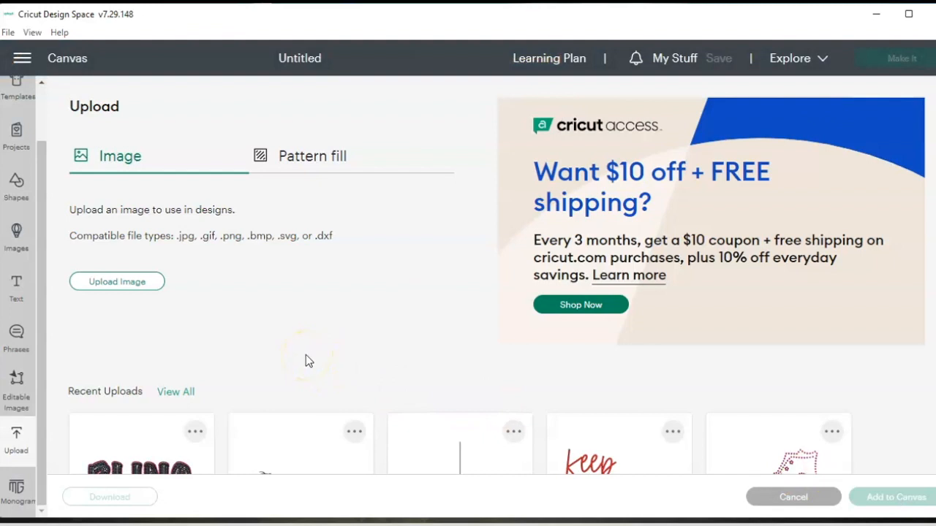
Step: Add the Bling ologist design from the recent uploads to the canvas
scroll(302, 464, down, 2)
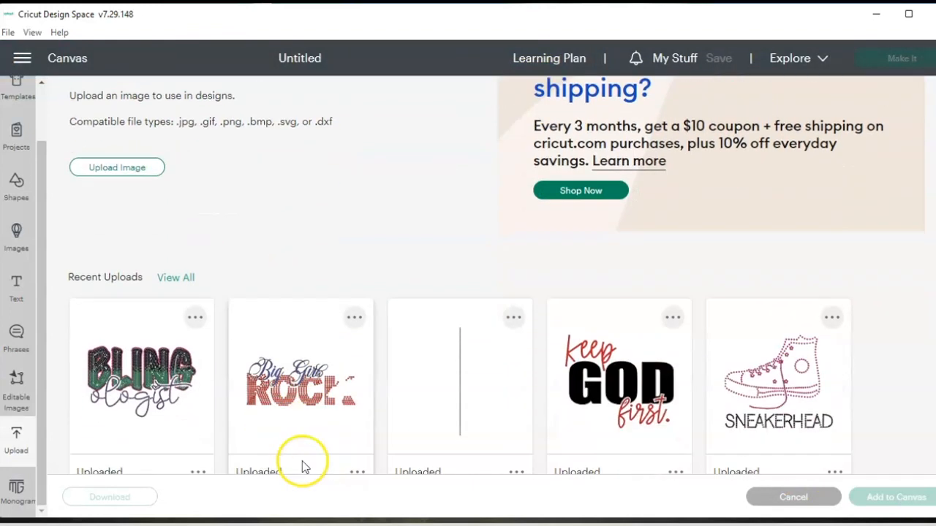
click(126, 350)
click(896, 497)
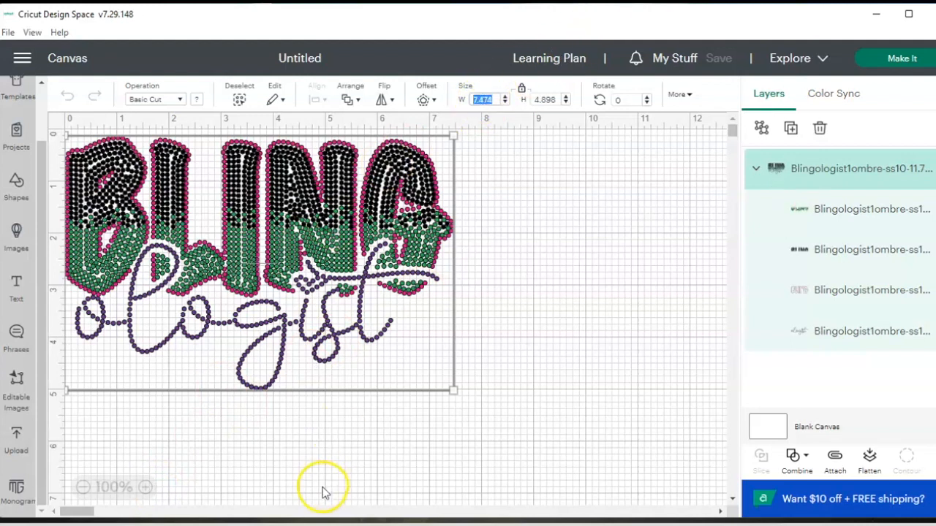
Step: Check the design's intended width and height in the Blingologist ombre file name in File Explorer, and return to the canvas
click(415, 525)
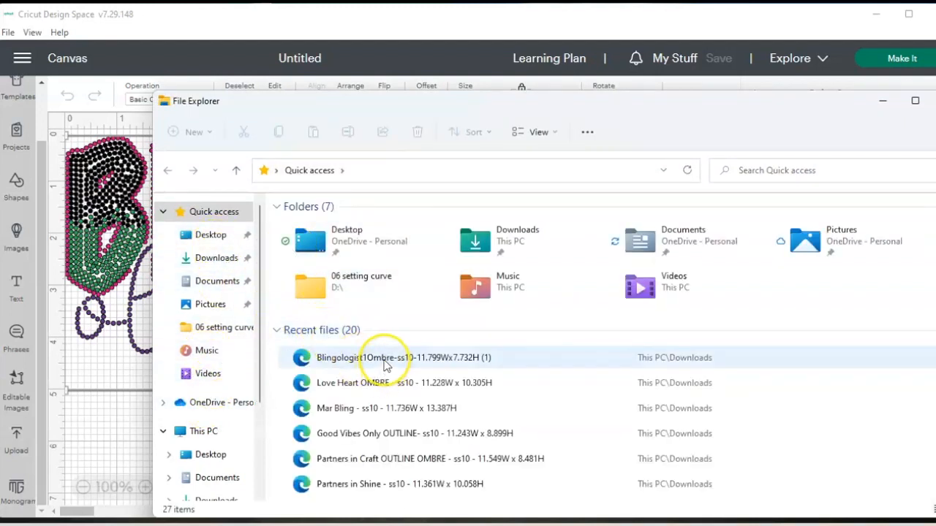
scroll(386, 366, down, 1)
click(429, 326)
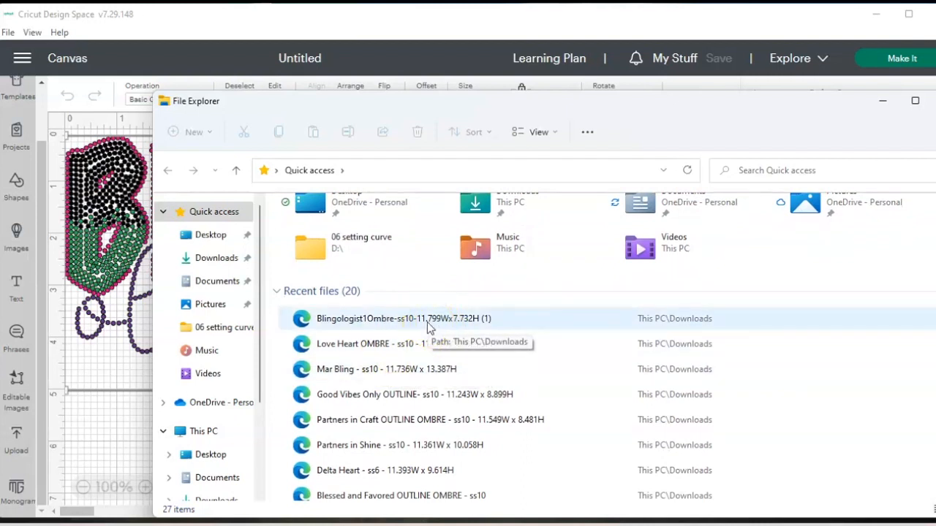
click(414, 325)
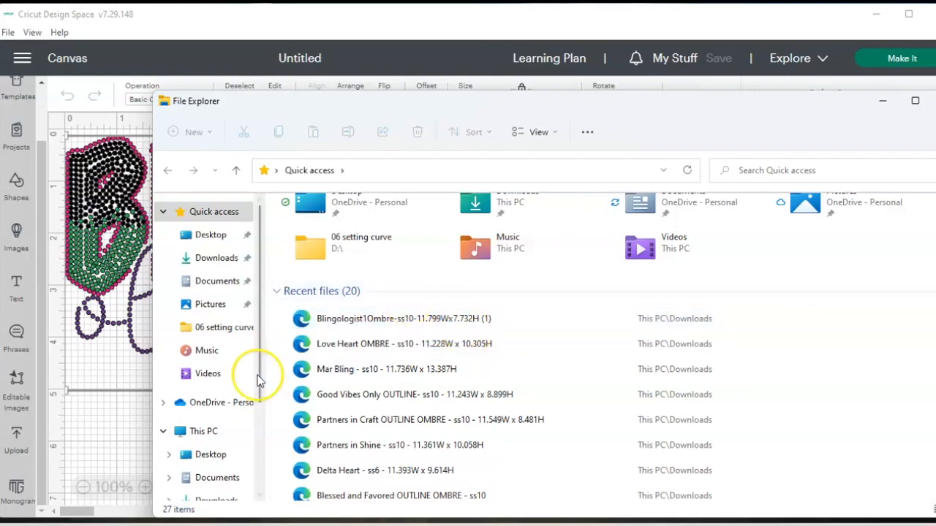
click(132, 430)
click(500, 137)
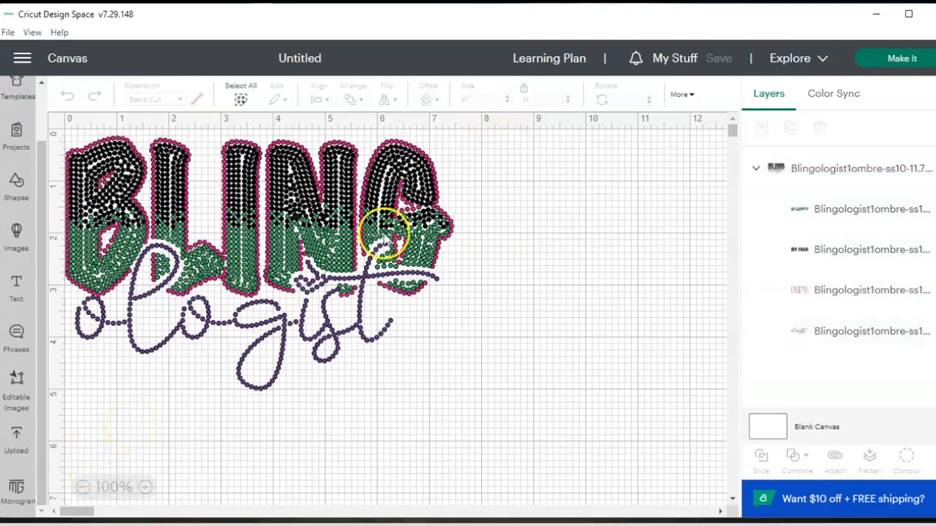
Step: Resize the whole Blingologist design group to 11.799 wide by 7.732 high
click(834, 167)
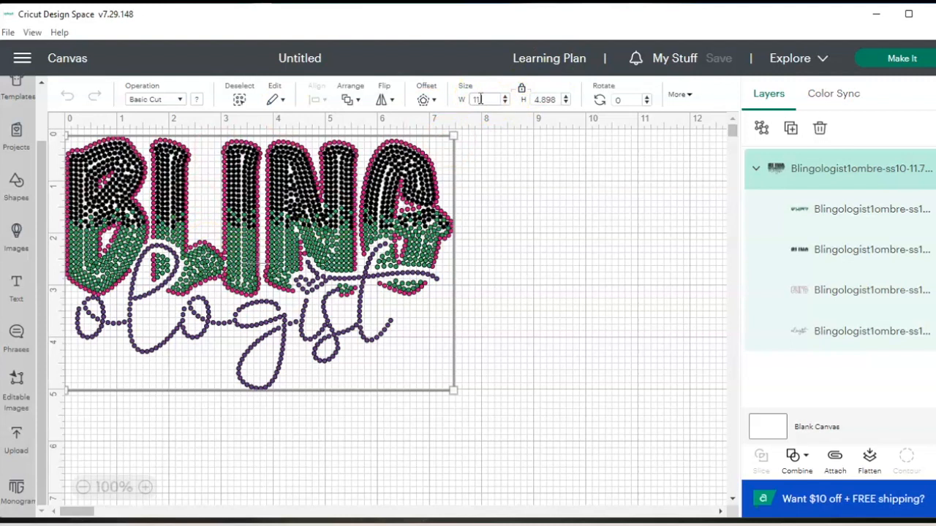
click(582, 103)
key(Tab)
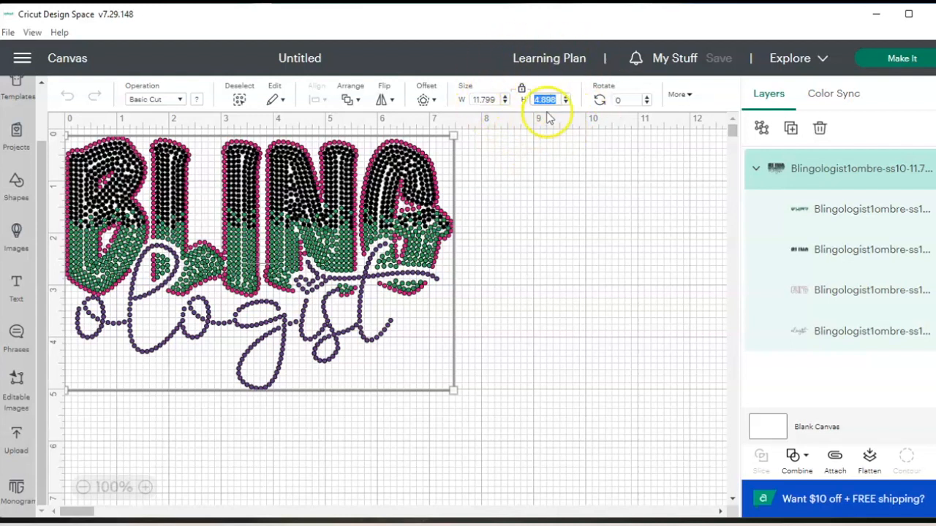
text(7.732)
key(Tab)
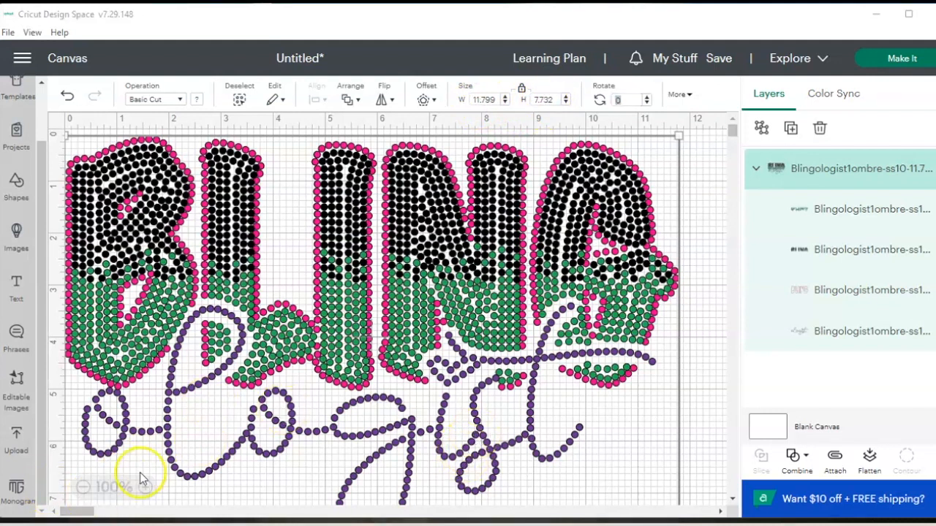
Step: Move the resized design slightly away from the canvas origin, to about 1 inch from both rulers' zero marks
click(83, 488)
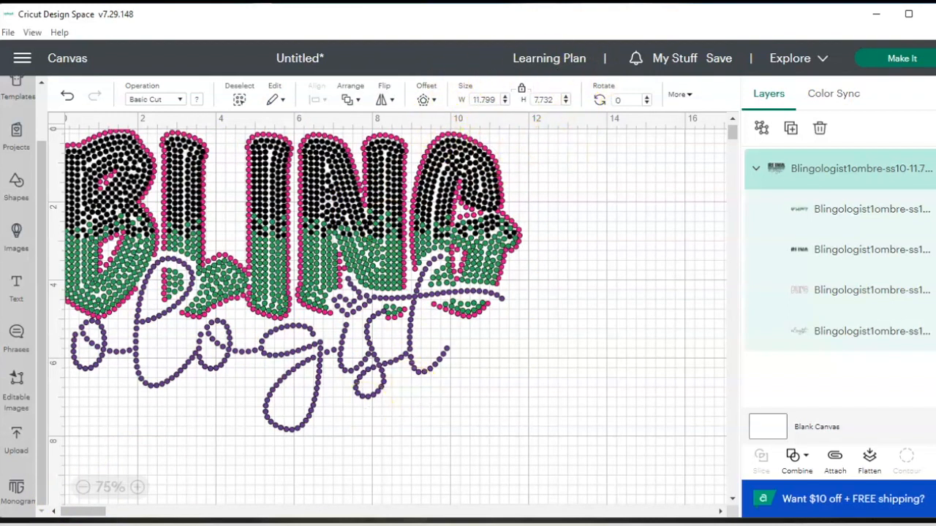
click(83, 489)
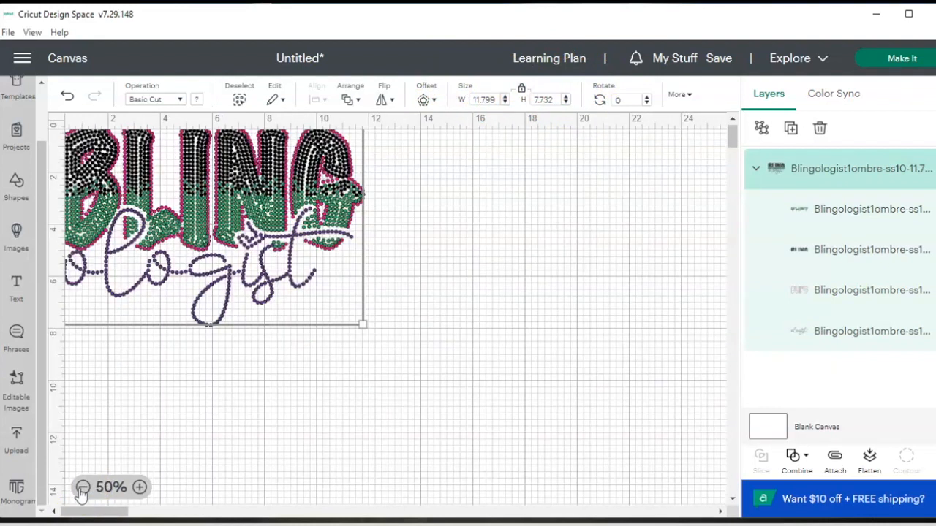
mouse_move(203, 199)
mouse_down()
mouse_move(227, 212)
mouse_move(193, 189)
mouse_up()
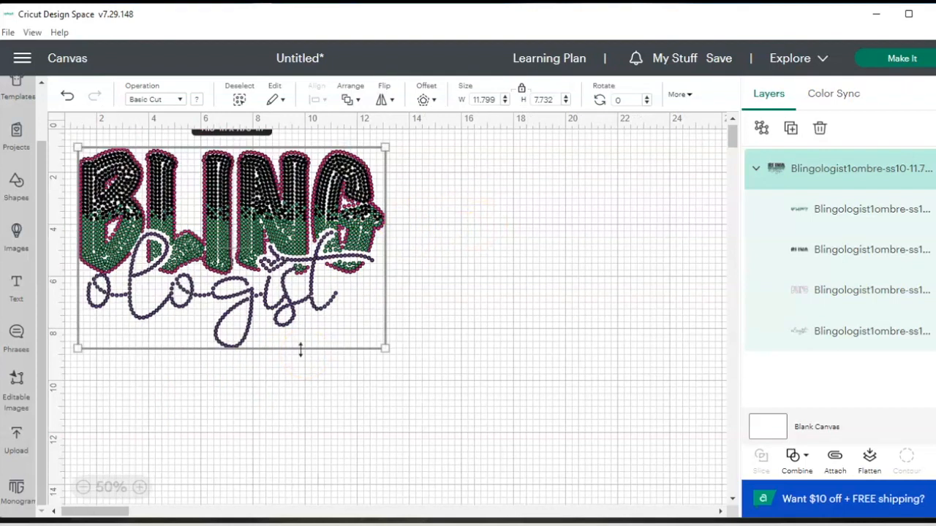
click(301, 349)
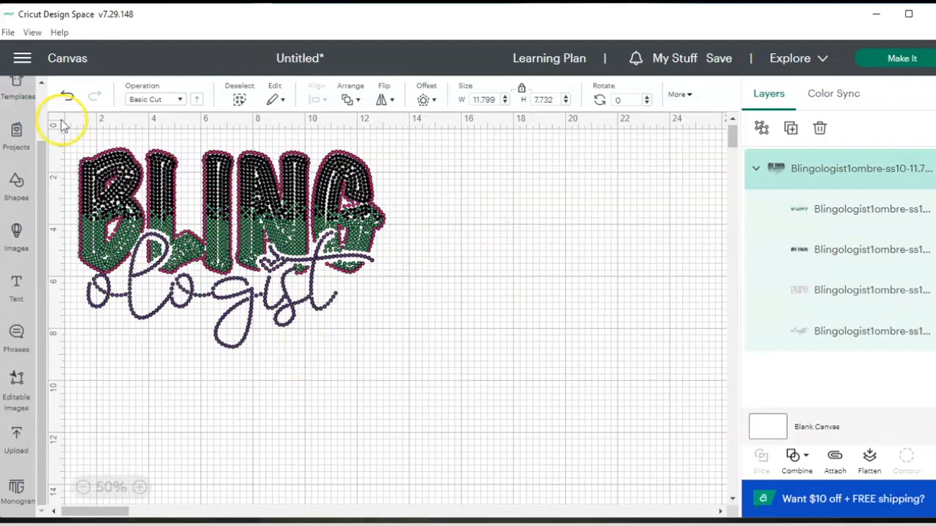
Step: Ungroup the Blingologist design into its separate color layers and move them together toward the middle of the canvas
click(386, 305)
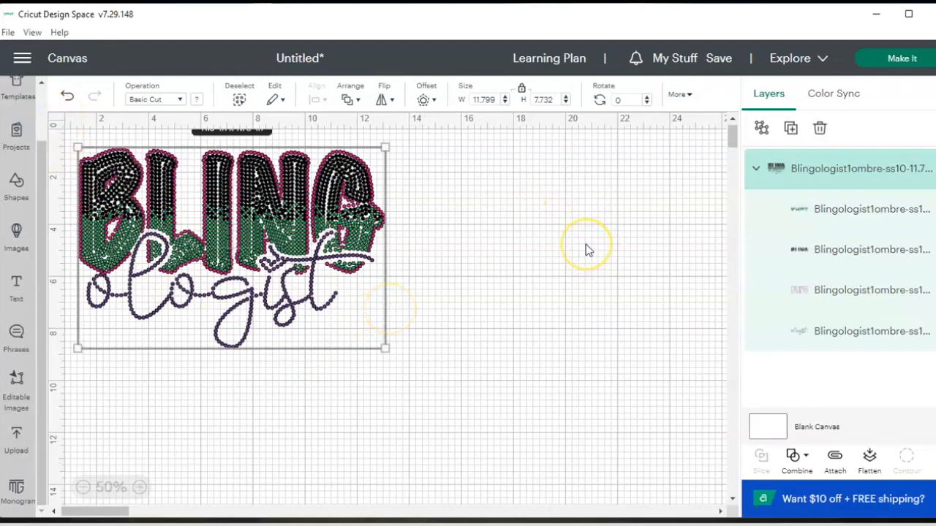
click(760, 132)
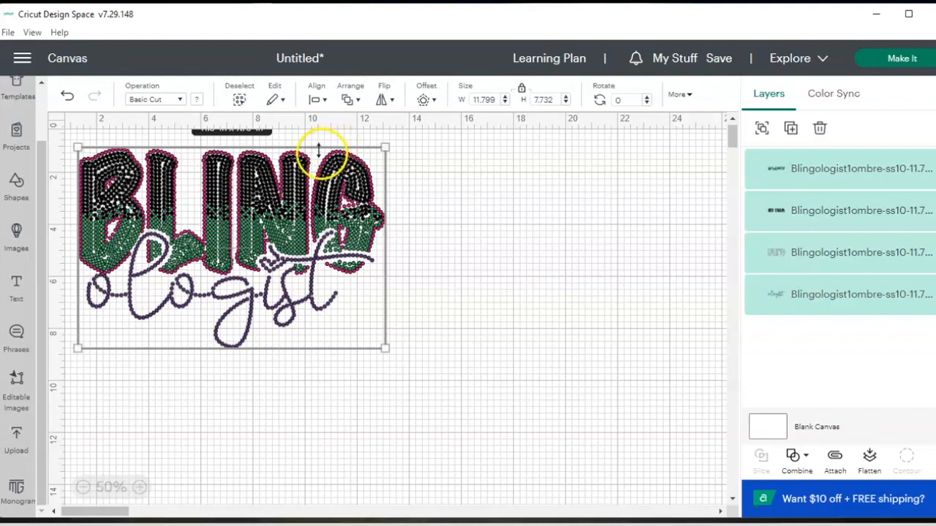
drag(313, 167, 476, 180)
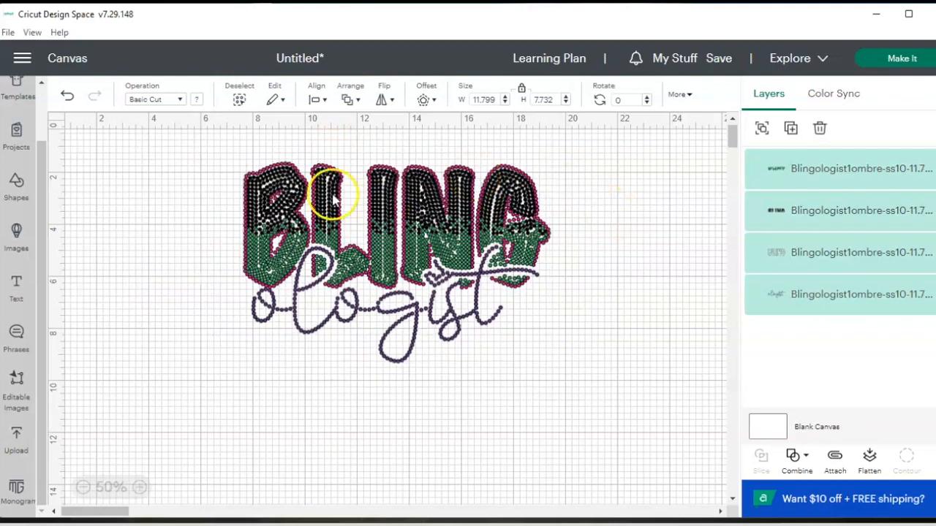
Step: Pull the black BLING fill off beside the pink outline, and place the green fill beneath the black one
key(ctrl+z)
drag(263, 174, 561, 167)
drag(162, 271, 472, 343)
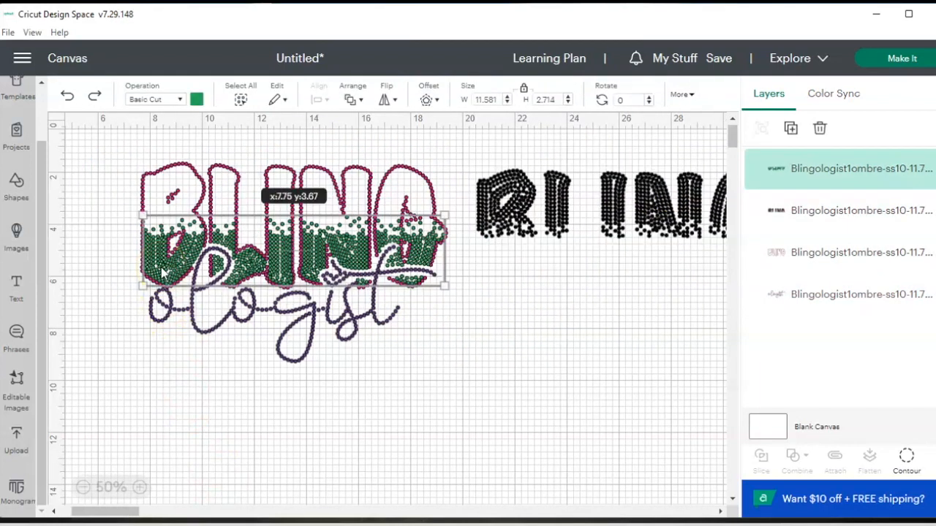
Step: Separate the purple "ologist" script from the pink BLING outline, leaving it directly below the outline with both near the canvas's vertical ruler
drag(352, 321, 356, 437)
drag(144, 226, 82, 224)
drag(188, 430, 117, 396)
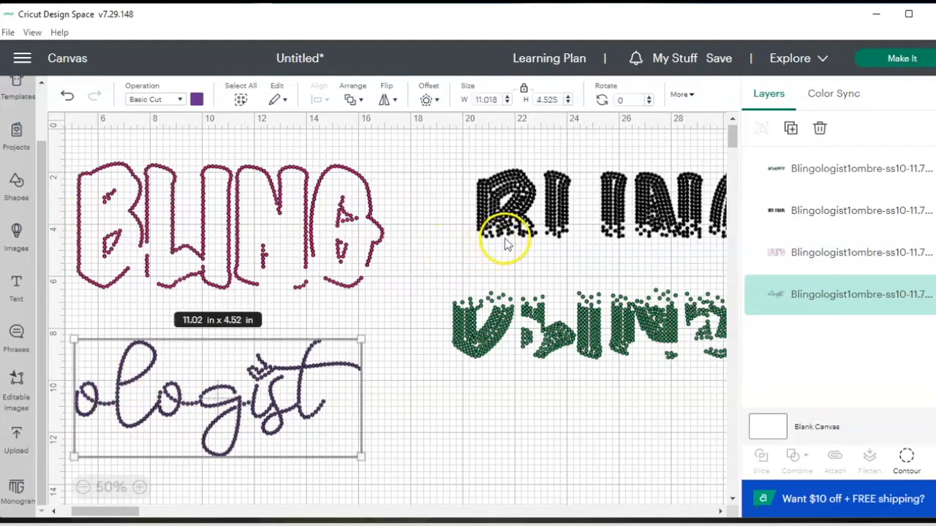
Step: Shift the black and green BLING fills closer to the pink outline so both fit fully in the visible canvas without overlapping
click(517, 219)
drag(517, 218, 457, 211)
drag(473, 341, 403, 340)
mouse_move(493, 205)
mouse_down()
mouse_move(445, 205)
mouse_move(487, 209)
mouse_up()
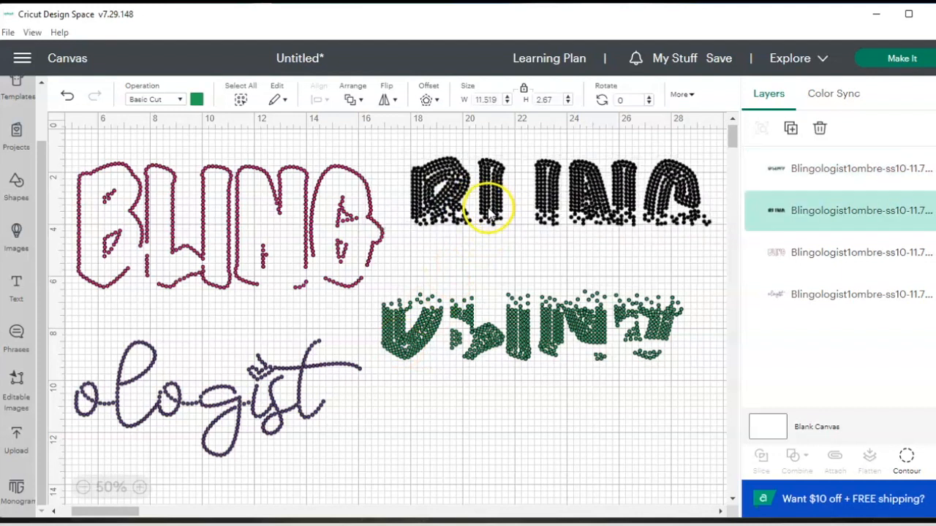
Step: Recolor all four design layers with the same light pink material color
drag(86, 142, 708, 506)
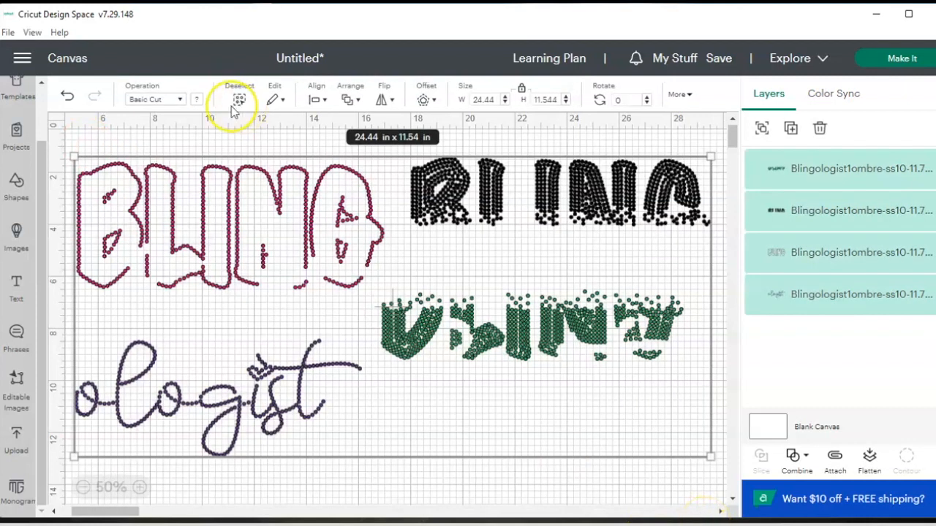
click(195, 101)
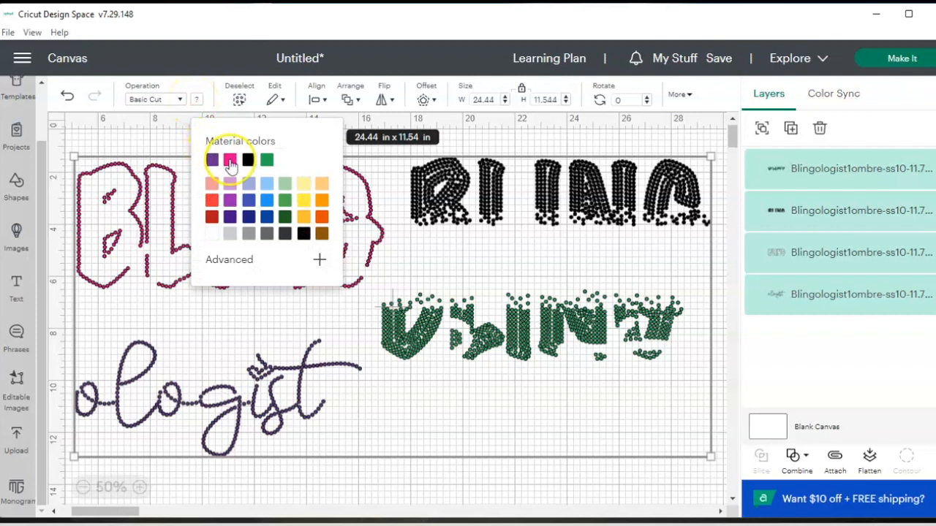
click(211, 189)
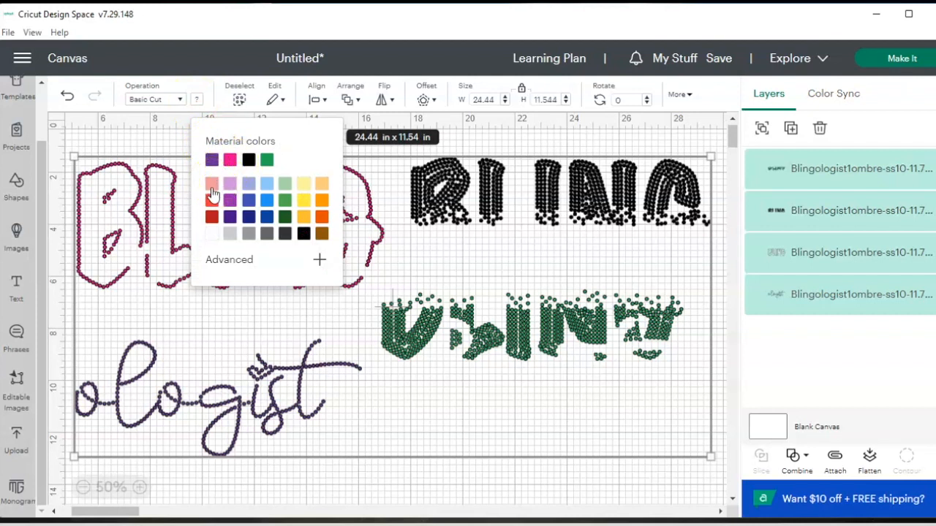
click(211, 188)
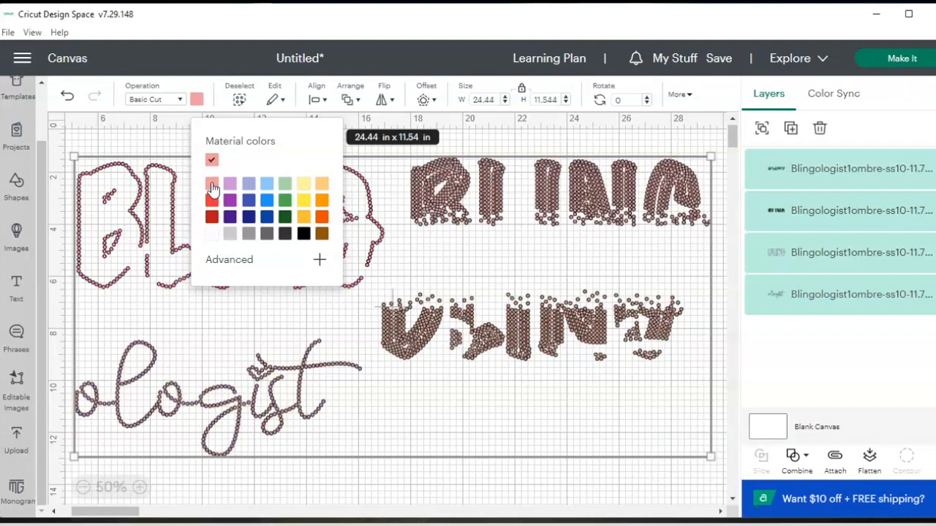
click(319, 478)
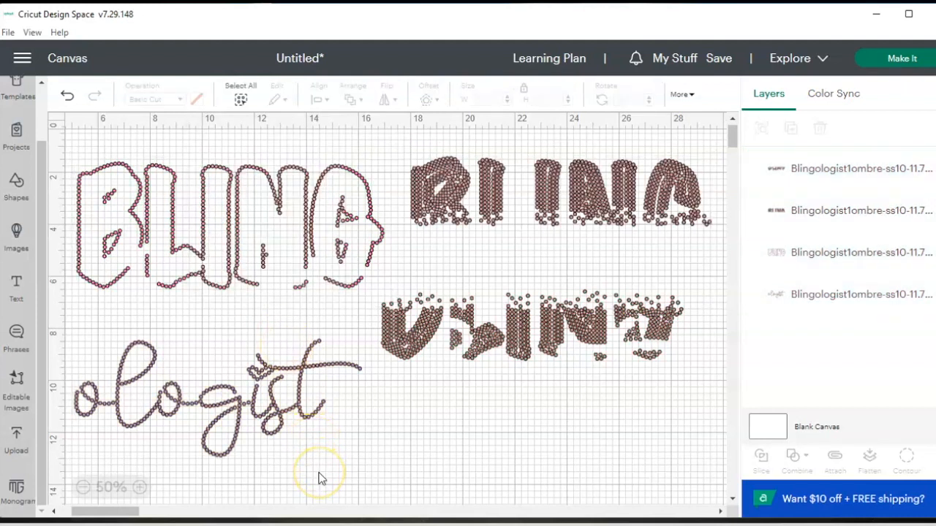
Step: Send the project to the mat preparation preview and show the entire mat at 25%
click(904, 64)
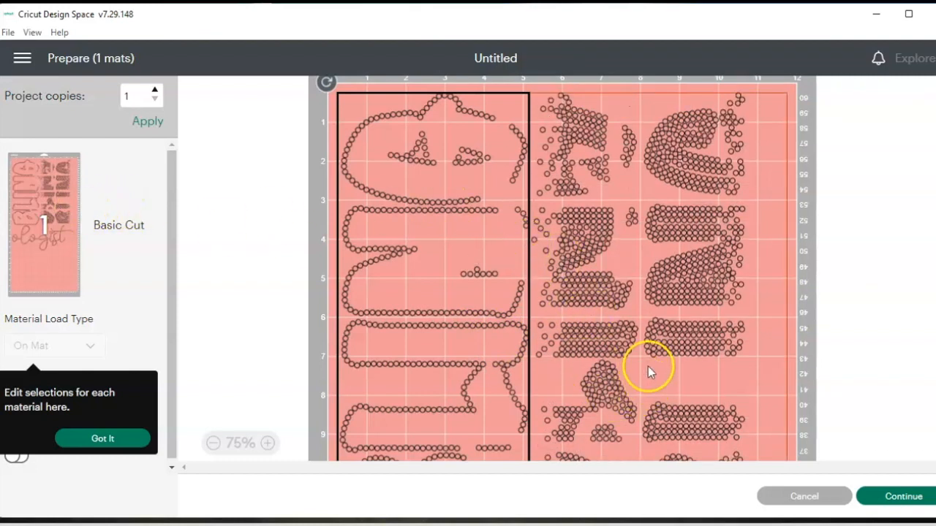
click(213, 444)
click(213, 444)
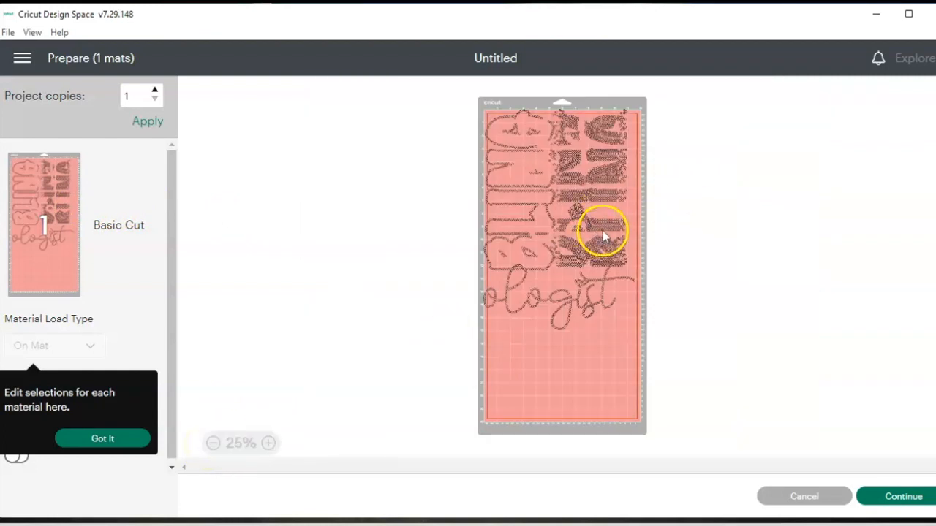
Step: Spread the pieces on the mat, moving the black BLING fill outward and down, and the "ologist" script and green fill down
drag(613, 229, 619, 244)
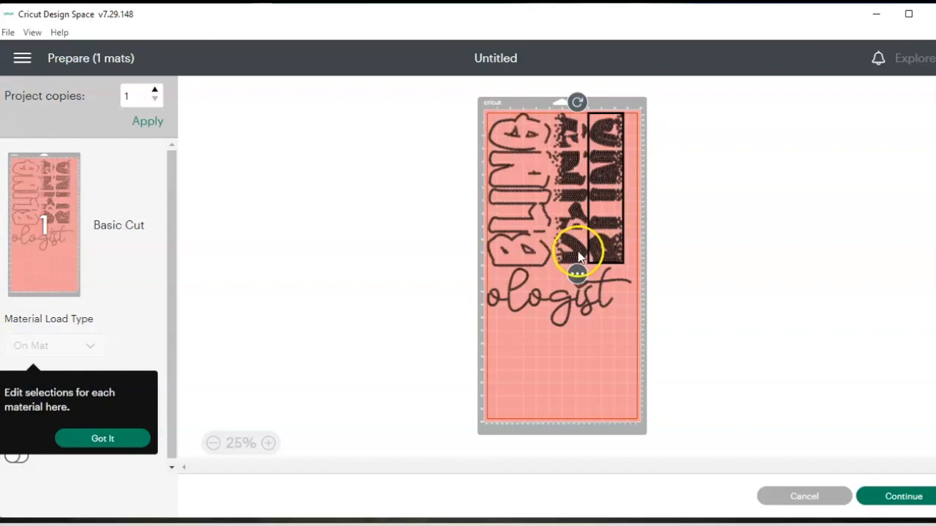
click(568, 305)
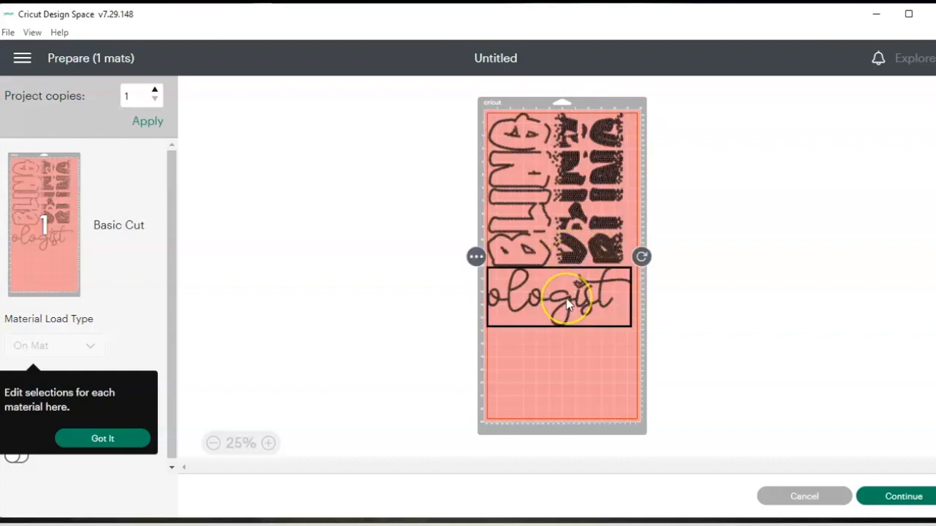
drag(568, 306, 571, 316)
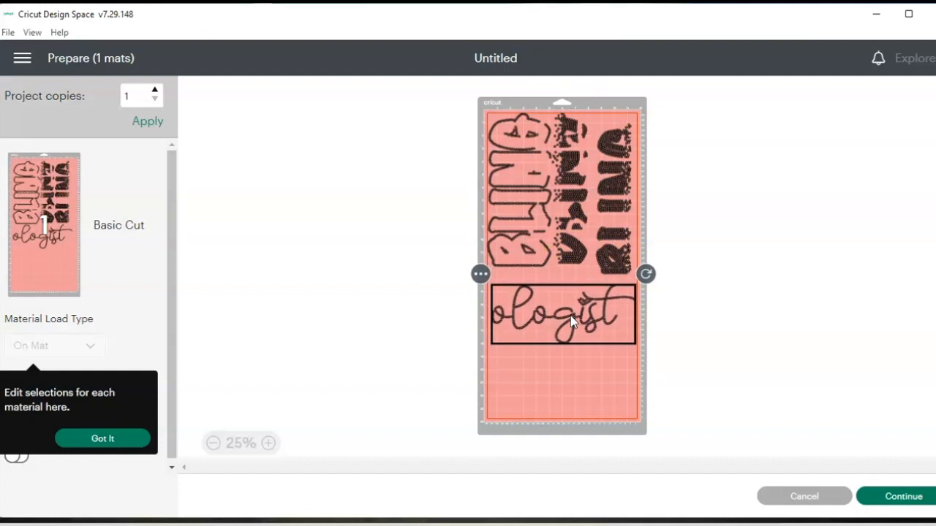
click(569, 256)
drag(570, 256, 572, 269)
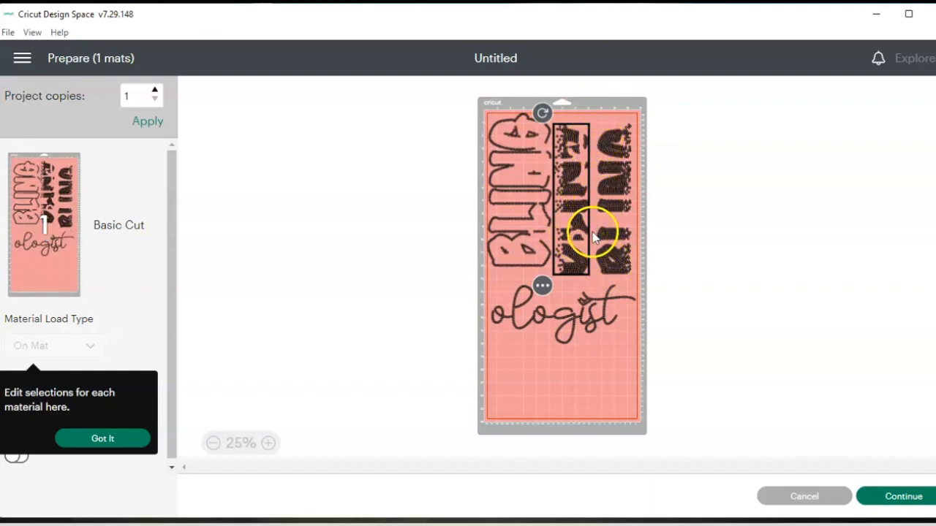
Step: Try swapping the two BLING fills on the mat, with the speckled lower-half fill next to the mat's outer edge
drag(579, 203, 619, 201)
drag(554, 202, 569, 207)
click(563, 402)
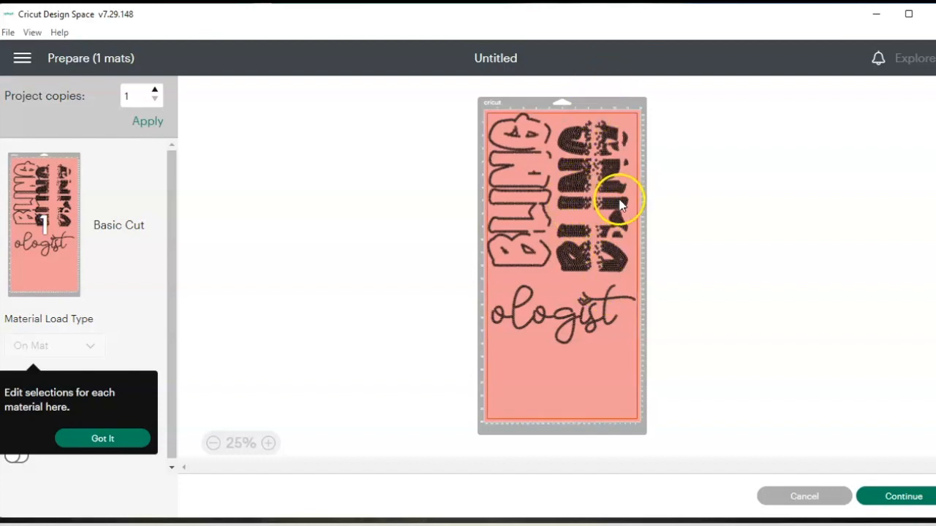
Step: Swap the two BLING fills back, with the lower-half fill spaced beside the outline, and move the "ologist" script slightly up
drag(616, 198, 562, 207)
drag(578, 175, 620, 180)
drag(554, 205, 580, 205)
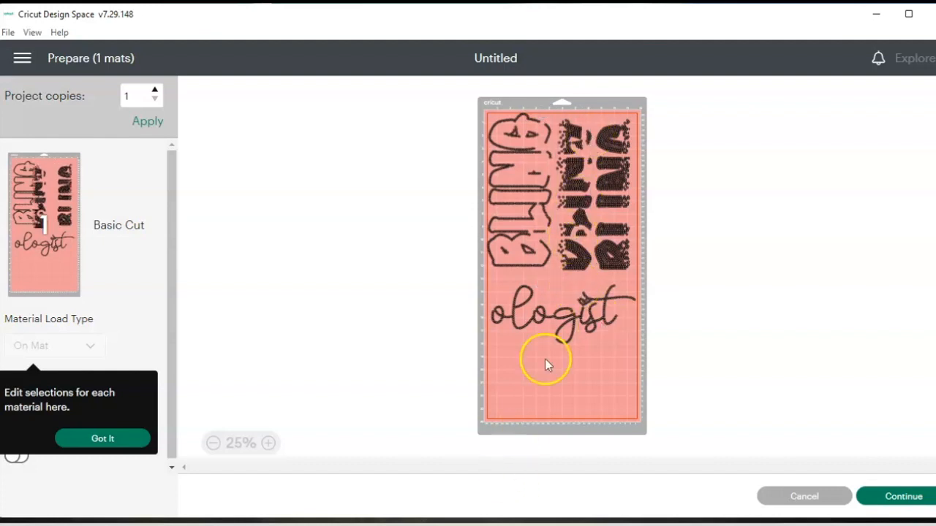
drag(575, 327, 576, 318)
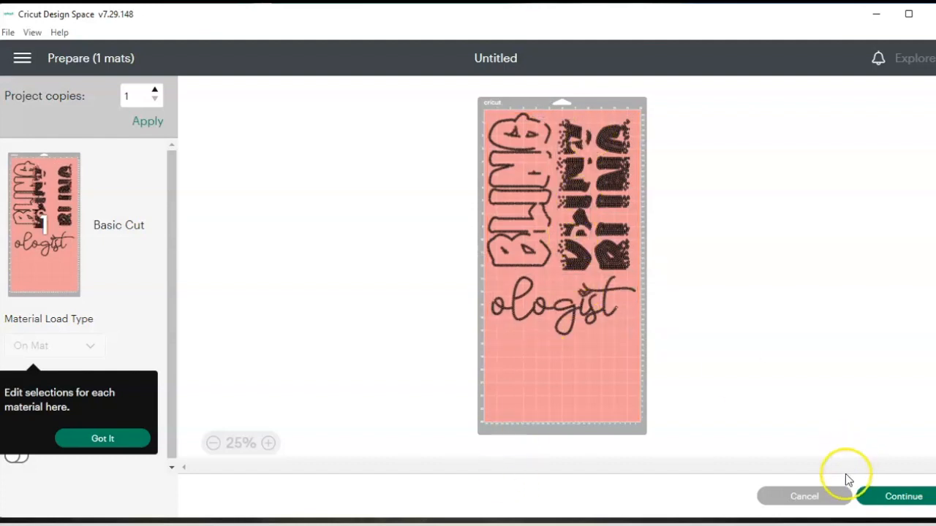